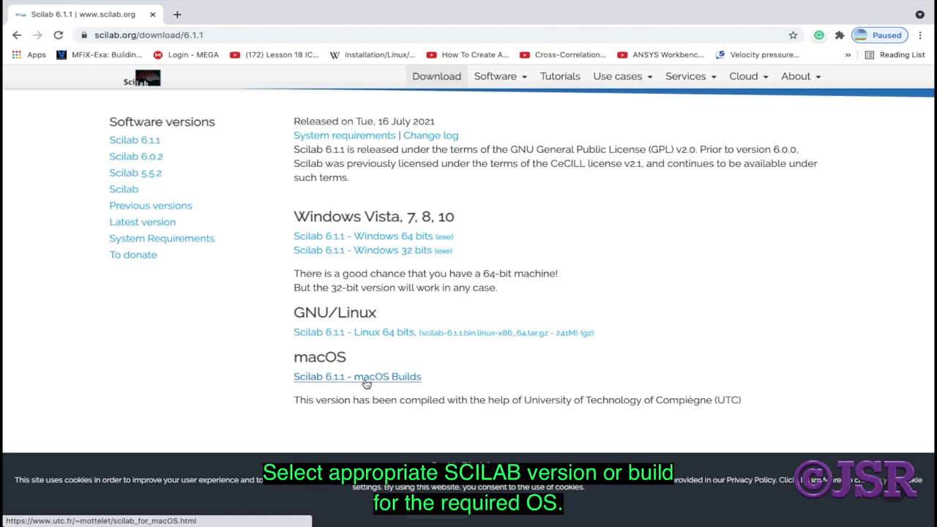
Open the Scilab 6.1.1 macOS builds page and look over its prerequisites and the list of archive files.
{"action": "left_click", "coordinate": [366, 381]}
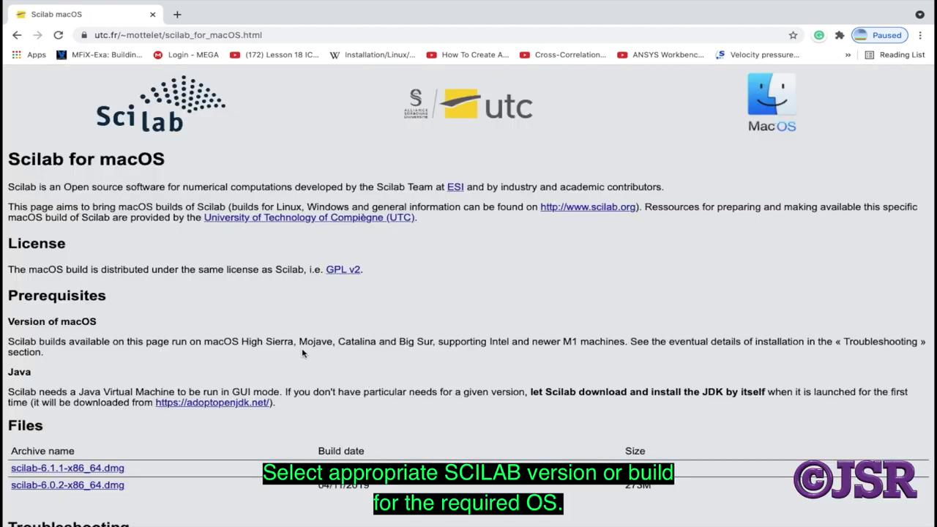
{"action": "scroll", "coordinate": [302, 352], "scroll_direction": "down", "scroll_amount": 10}
{"action": "scroll", "coordinate": [302, 352], "scroll_direction": "up", "scroll_amount": 10}
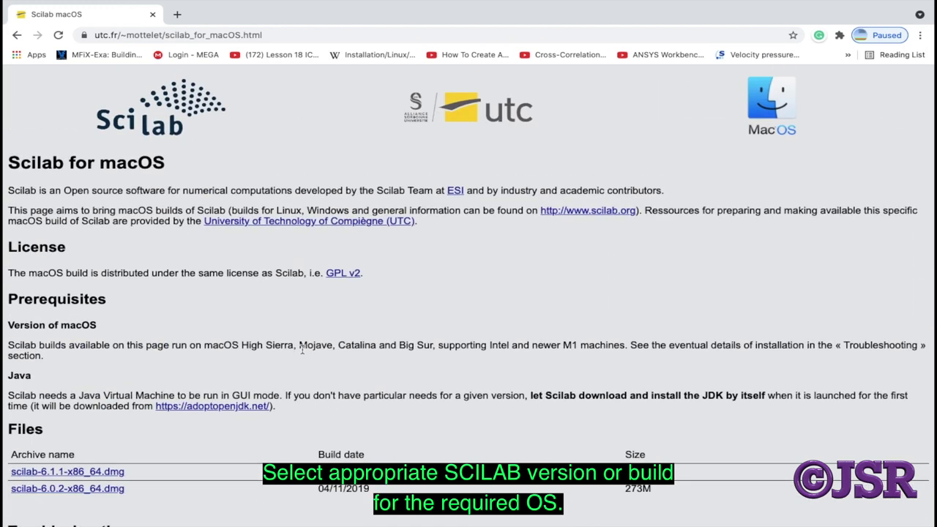
{"action": "scroll", "coordinate": [302, 352], "scroll_direction": "down", "scroll_amount": 2}
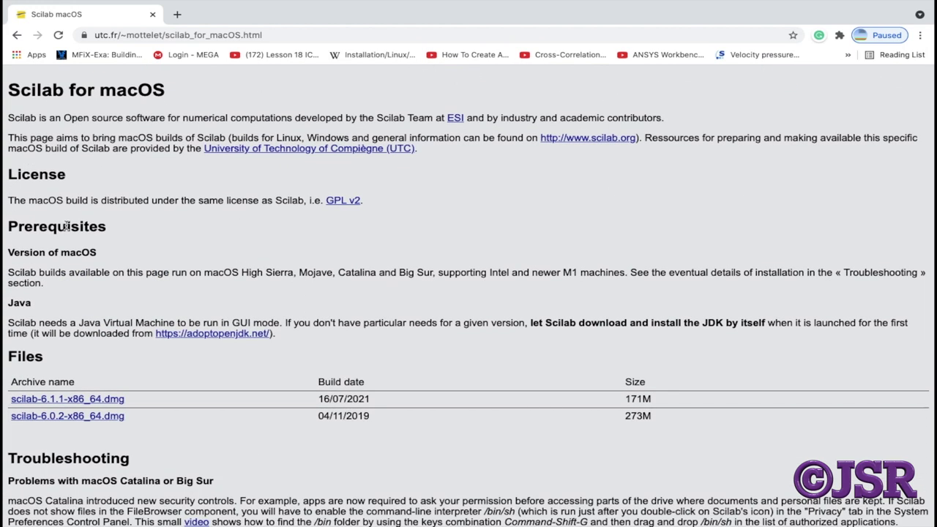
{"action": "scroll", "coordinate": [67, 227], "scroll_direction": "down", "scroll_amount": 5}
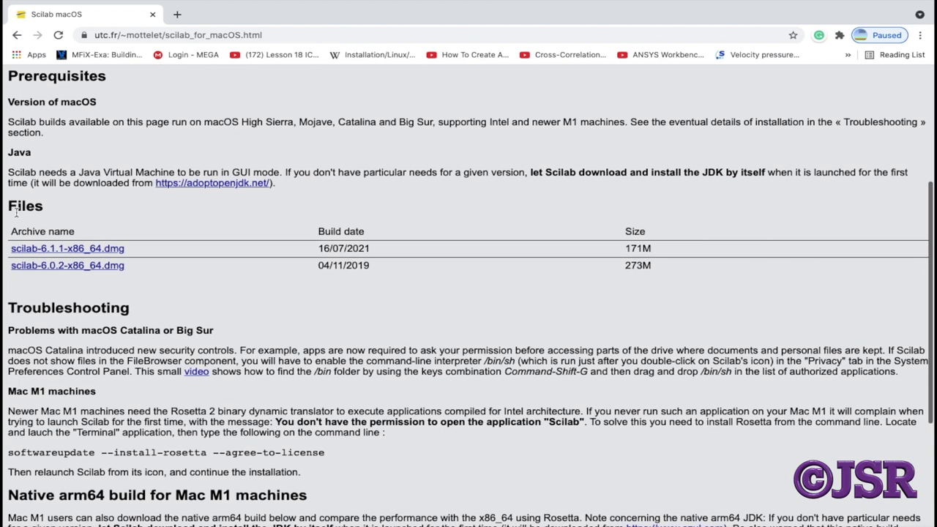
Review the supported macOS versions, download scilab-6.1.1-x86_64.dmg and show all downloads.
{"action": "left_click_drag", "start_coordinate": [8, 207], "coordinate": [50, 210]}
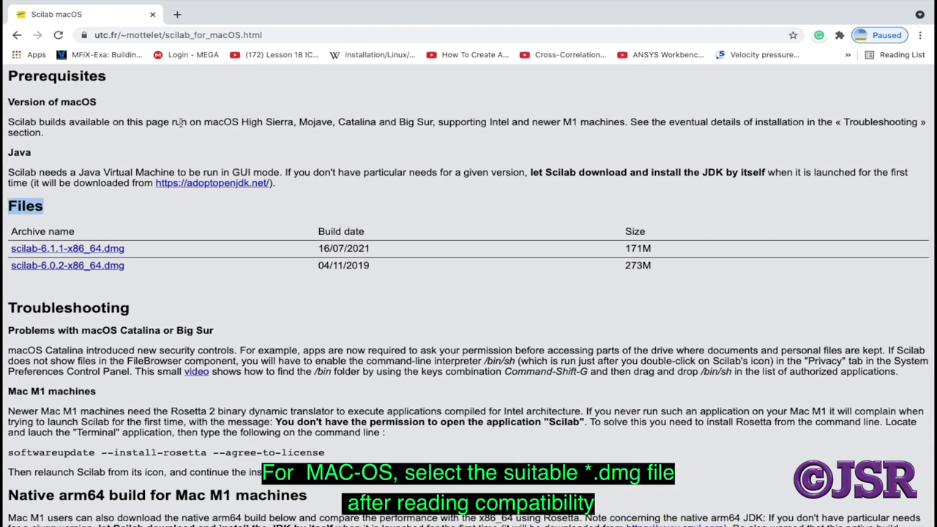
{"action": "left_click_drag", "start_coordinate": [146, 123], "coordinate": [183, 130]}
{"action": "left_click_drag", "start_coordinate": [248, 138], "coordinate": [436, 123]}
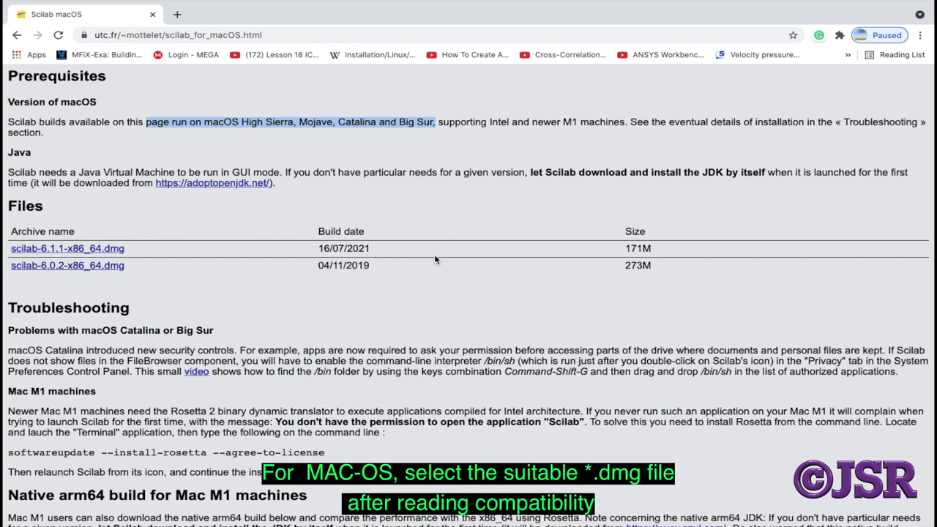
{"action": "scroll", "coordinate": [435, 257], "scroll_direction": "down", "scroll_amount": 2}
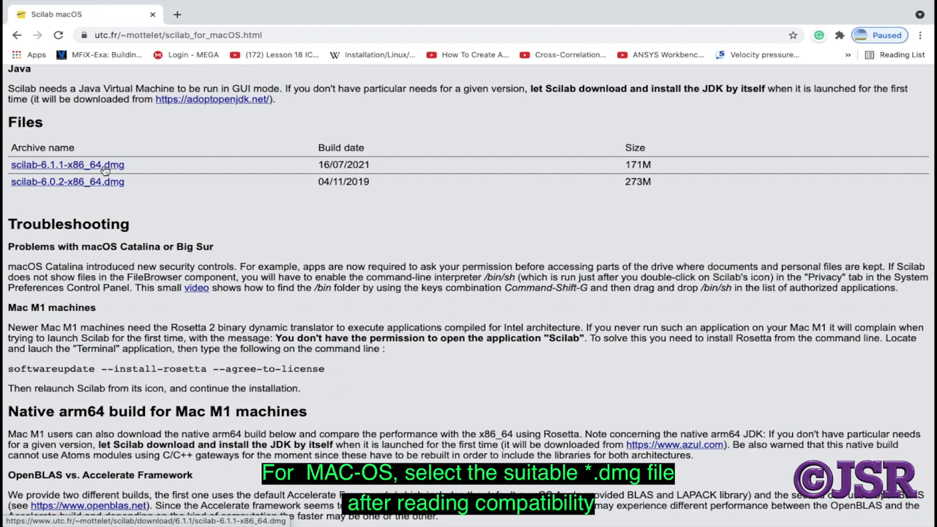
{"action": "left_click", "coordinate": [106, 169]}
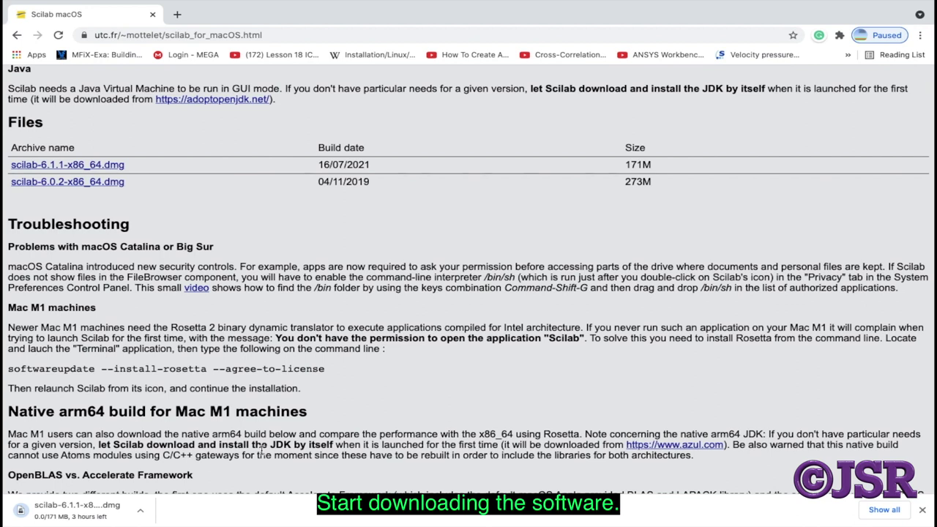
{"action": "left_click", "coordinate": [884, 510]}
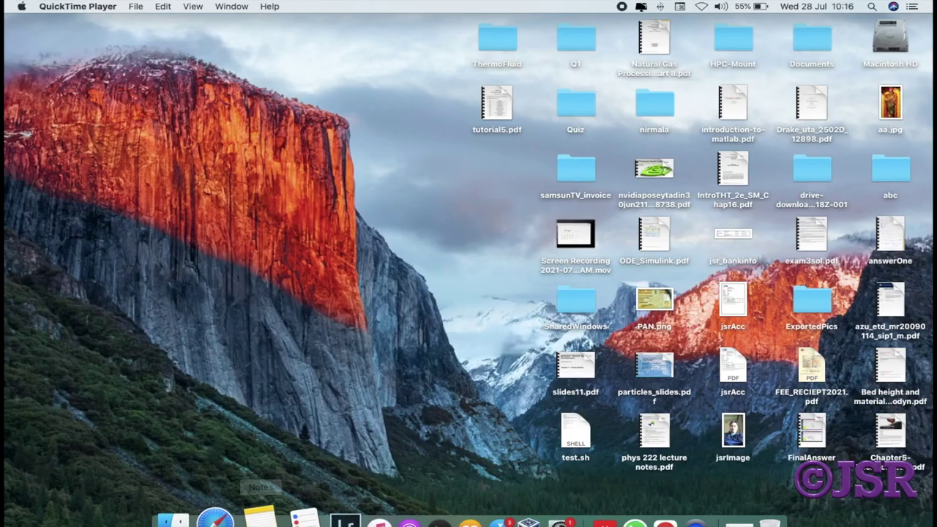
{"action": "left_click", "coordinate": [183, 501]}
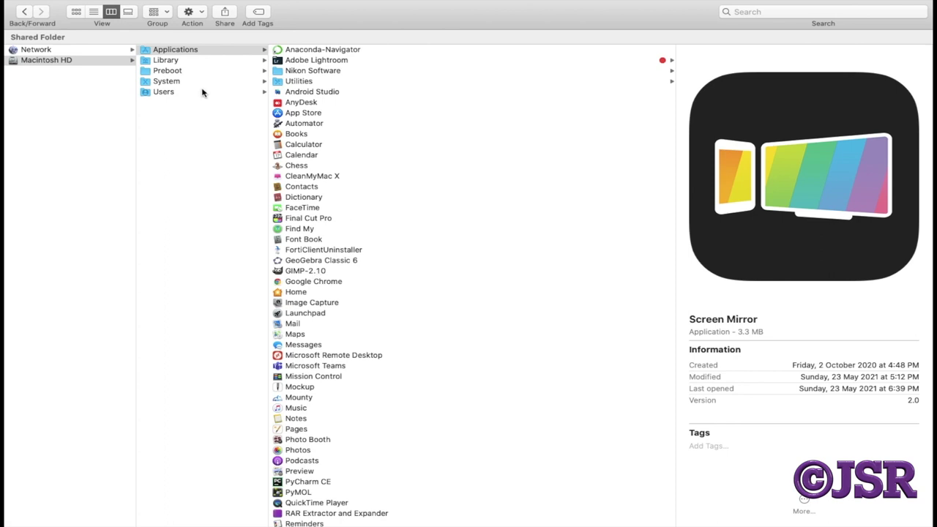
{"action": "left_click", "coordinate": [175, 95]}
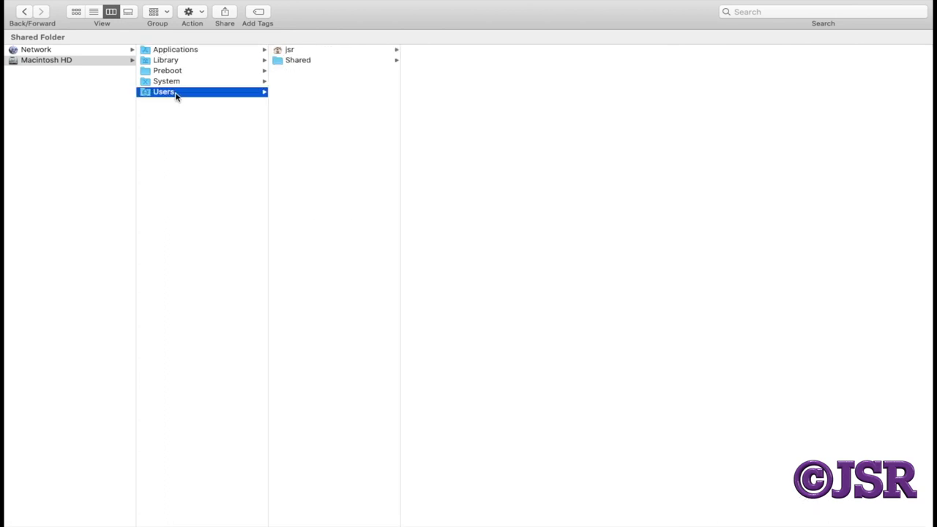
{"action": "left_click", "coordinate": [13, 18]}
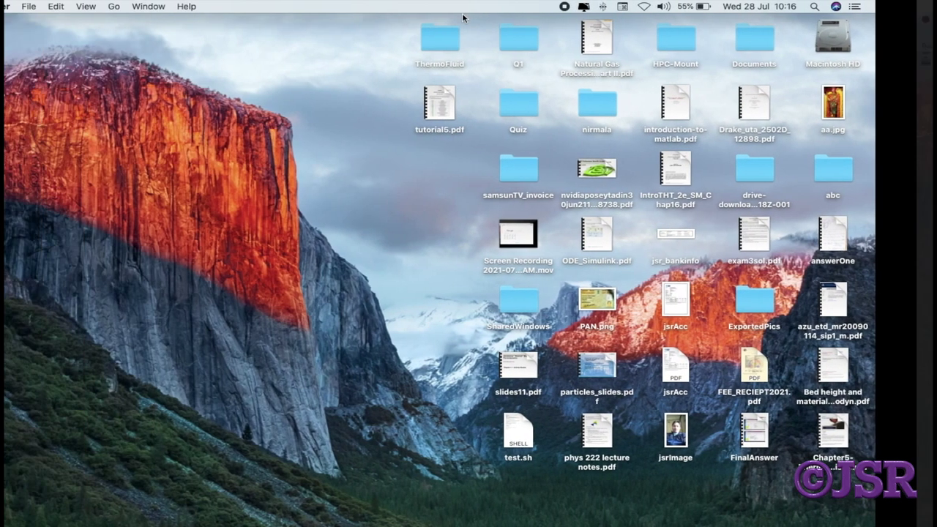
Open the Downloads folder inside the user's home folder on Macintosh HD.
{"action": "left_click", "coordinate": [890, 38]}
{"action": "double_click", "coordinate": [890, 38]}
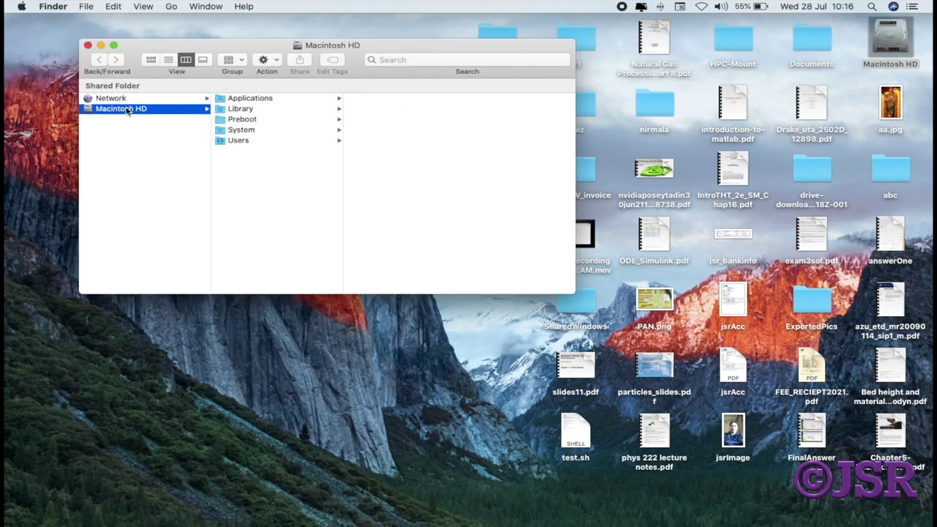
{"action": "left_click", "coordinate": [247, 142]}
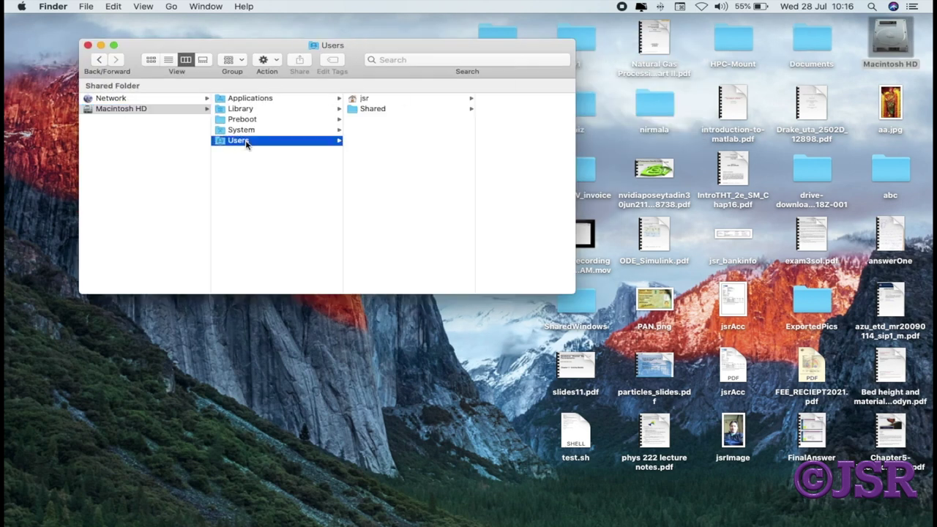
{"action": "left_click", "coordinate": [372, 103]}
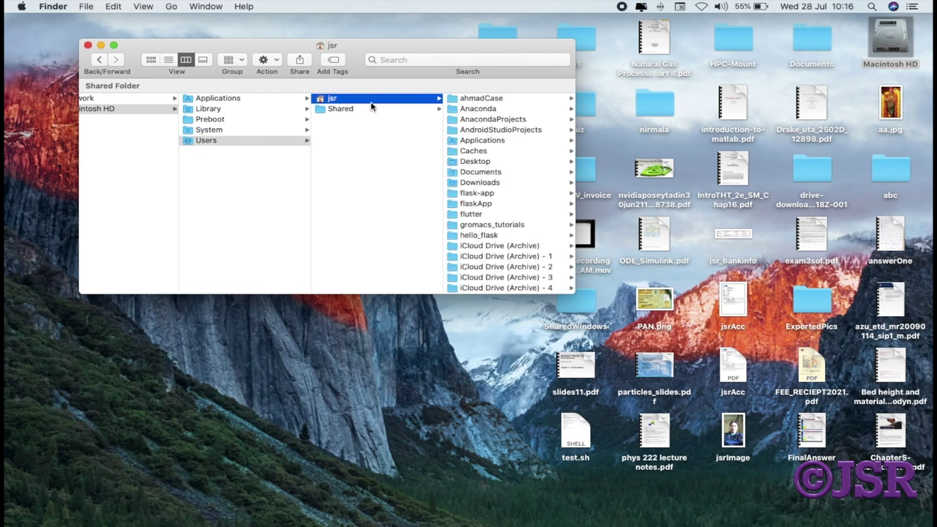
{"action": "double_click", "coordinate": [477, 185]}
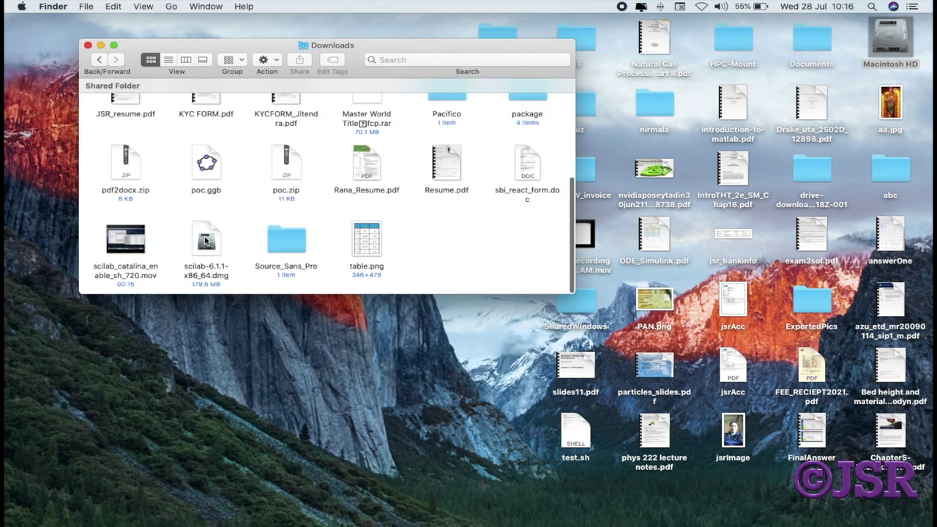
Open the disk image scilab-6.1.1-x86_64.dmg from Downloads and dismiss the Downloads window.
{"action": "left_click", "coordinate": [206, 240]}
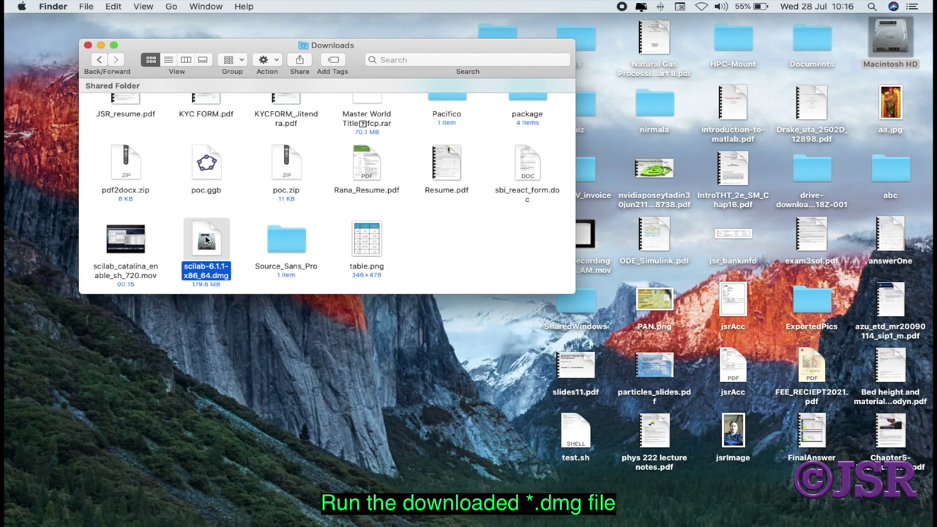
{"action": "double_click", "coordinate": [206, 240]}
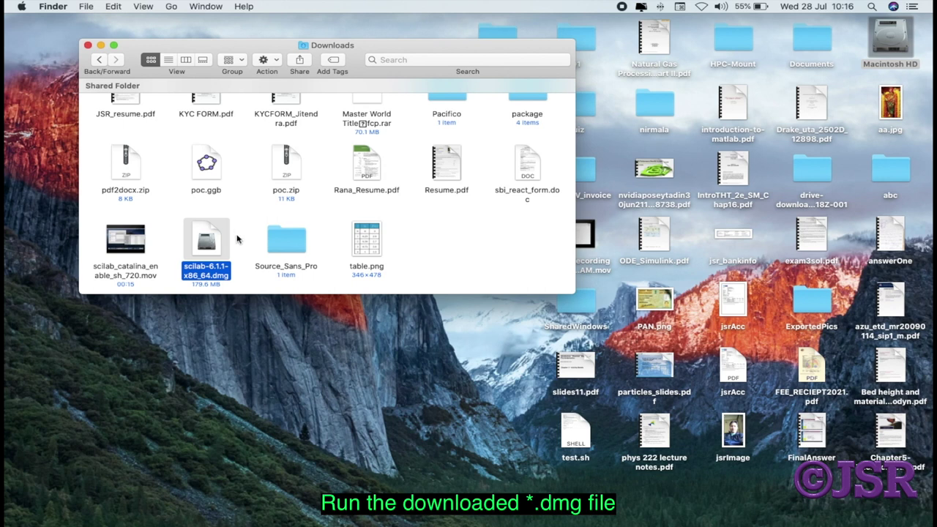
{"action": "left_click", "coordinate": [100, 45]}
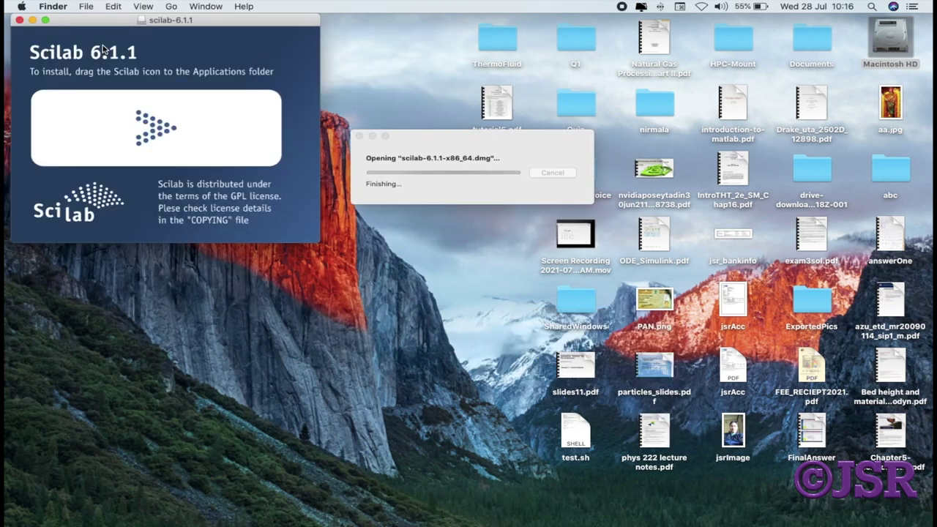
Install scilab-6.1.1 by copying it into the Applications folder, and eject the scilab-6.1.1 disk image.
{"action": "left_click_drag", "start_coordinate": [104, 118], "coordinate": [224, 129]}
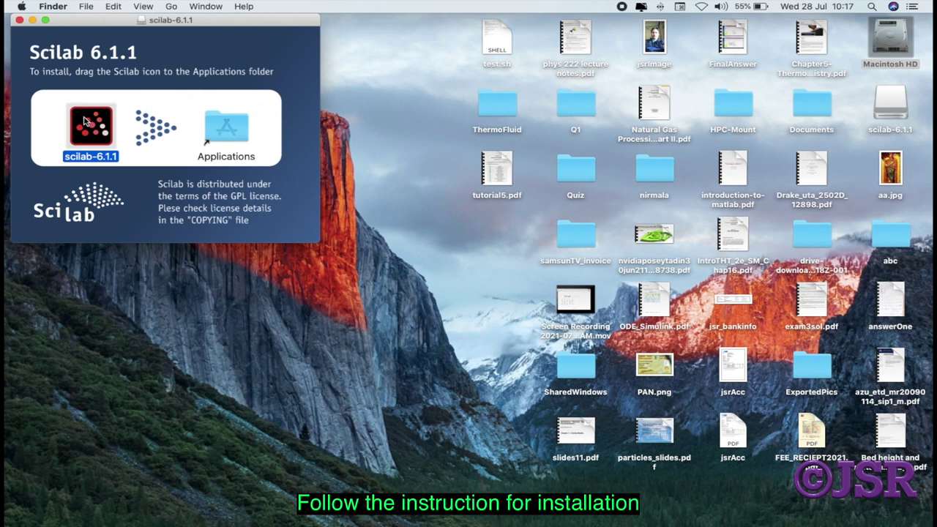
{"action": "left_click_drag", "start_coordinate": [89, 125], "coordinate": [243, 120]}
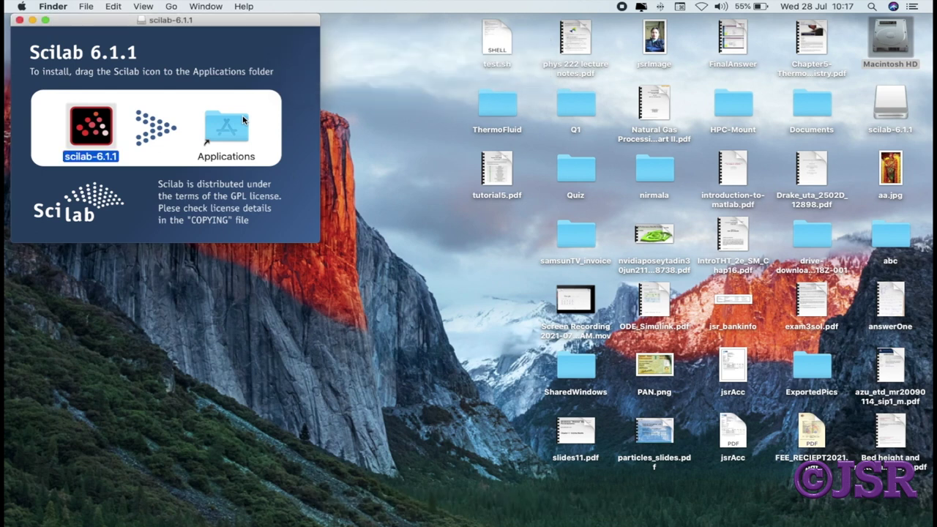
{"action": "left_click", "coordinate": [19, 21]}
{"action": "left_click", "coordinate": [309, 123]}
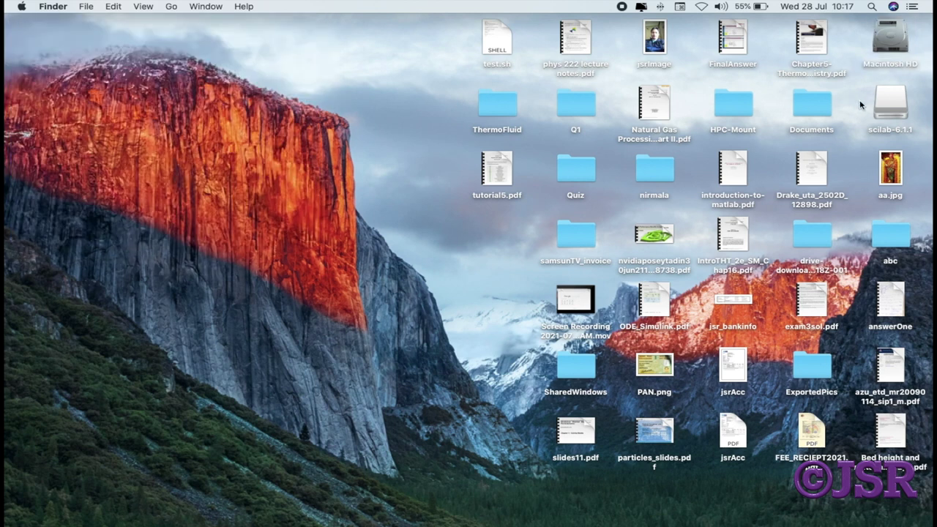
{"action": "right_click", "coordinate": [889, 107]}
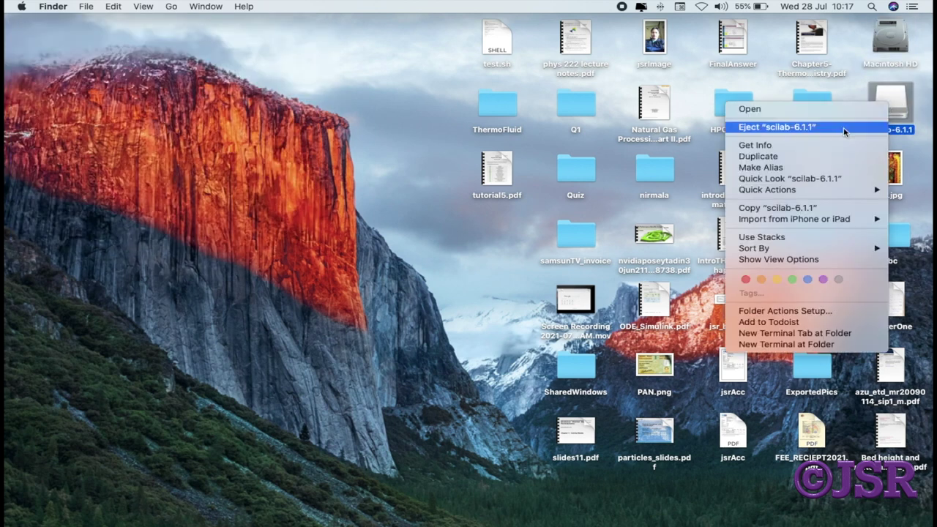
{"action": "left_click", "coordinate": [843, 123]}
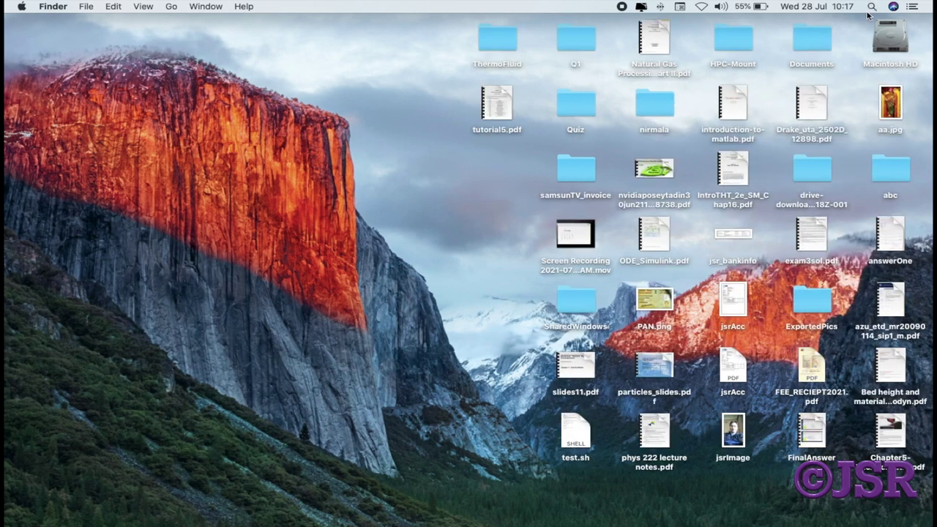
Search the computer for "appl" and open the system Applications folder.
{"action": "left_click", "coordinate": [871, 7]}
{"action": "type", "text": "qui"}
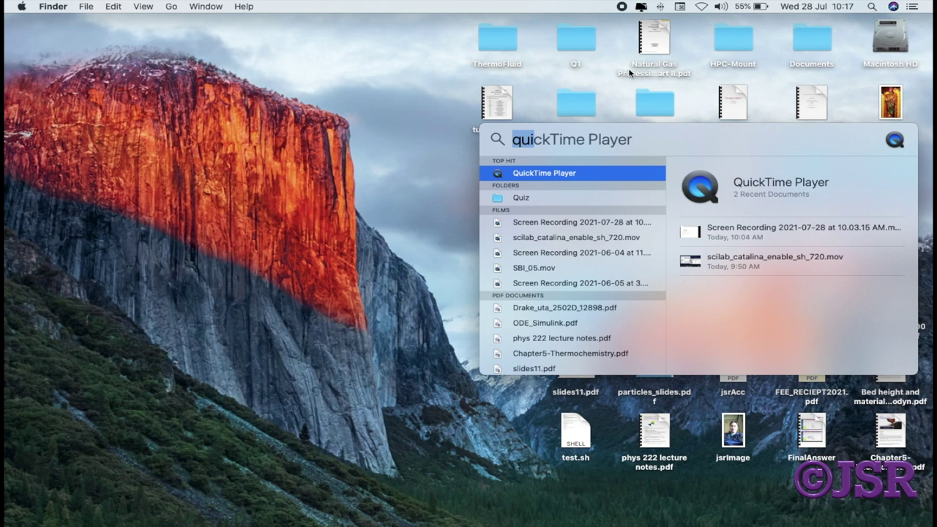
{"action": "type", "text": "a"}
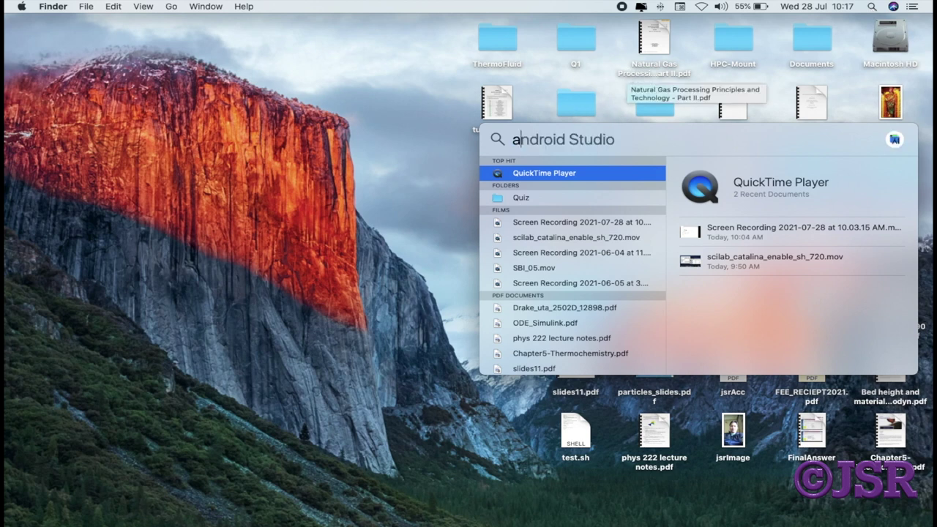
{"action": "type", "text": "ppl"}
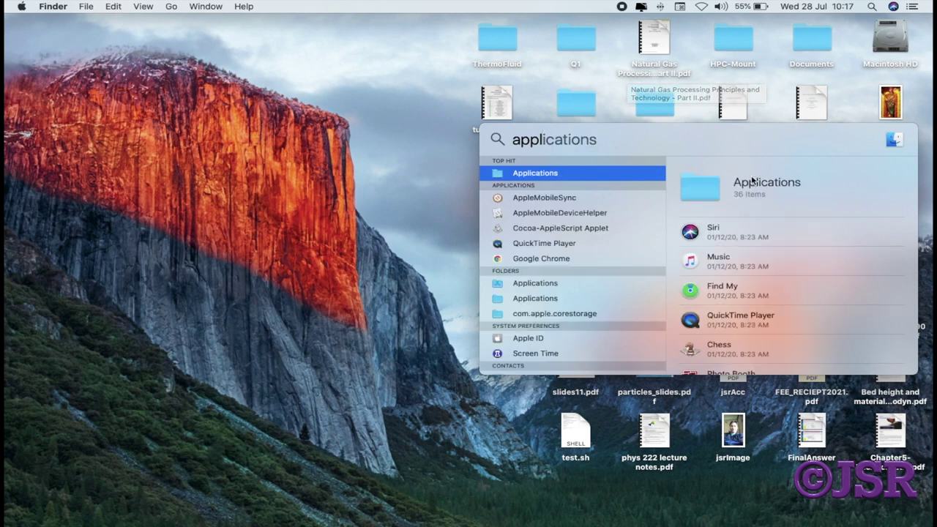
{"action": "key", "text": "Escape"}
{"action": "key", "text": "super+shift+a"}
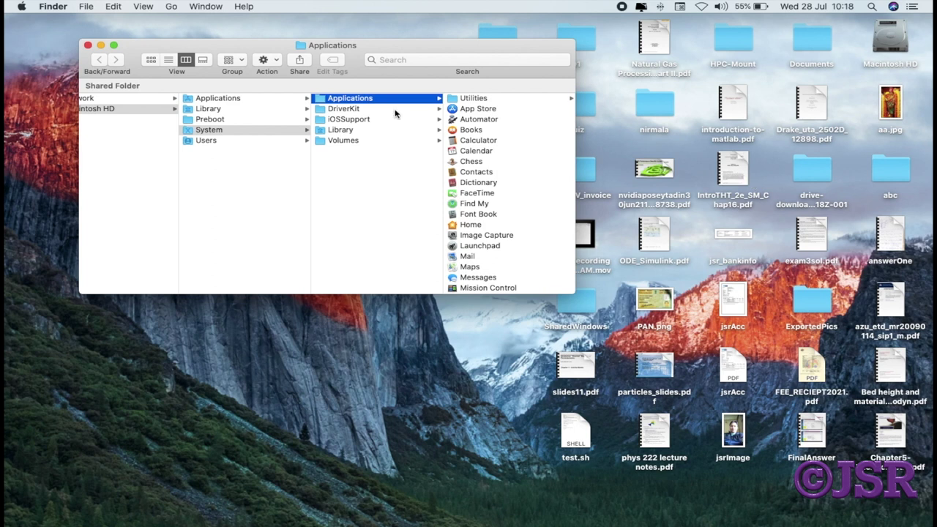
Look through the system Applications and Library folders for the installed Scilab application.
{"action": "left_click", "coordinate": [490, 246]}
{"action": "scroll", "coordinate": [490, 246], "scroll_direction": "down", "scroll_amount": 3}
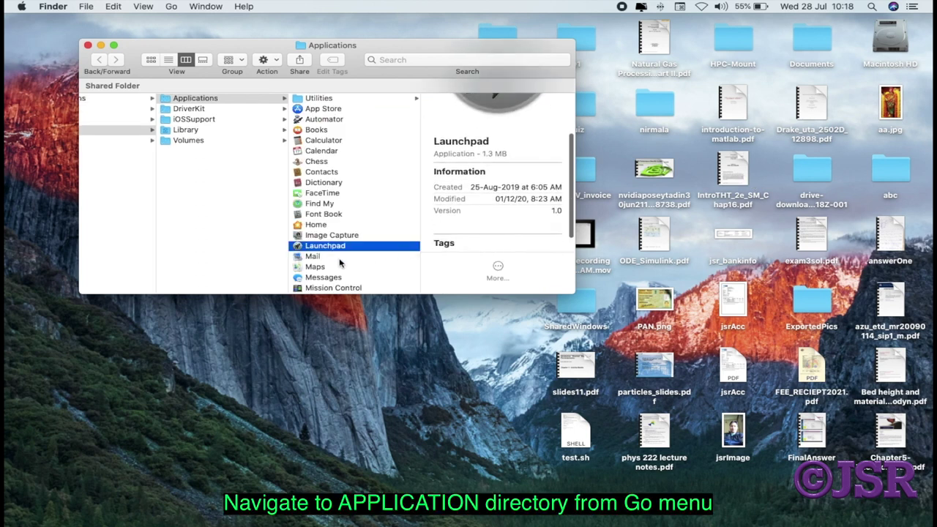
{"action": "scroll", "coordinate": [338, 262], "scroll_direction": "down", "scroll_amount": 5}
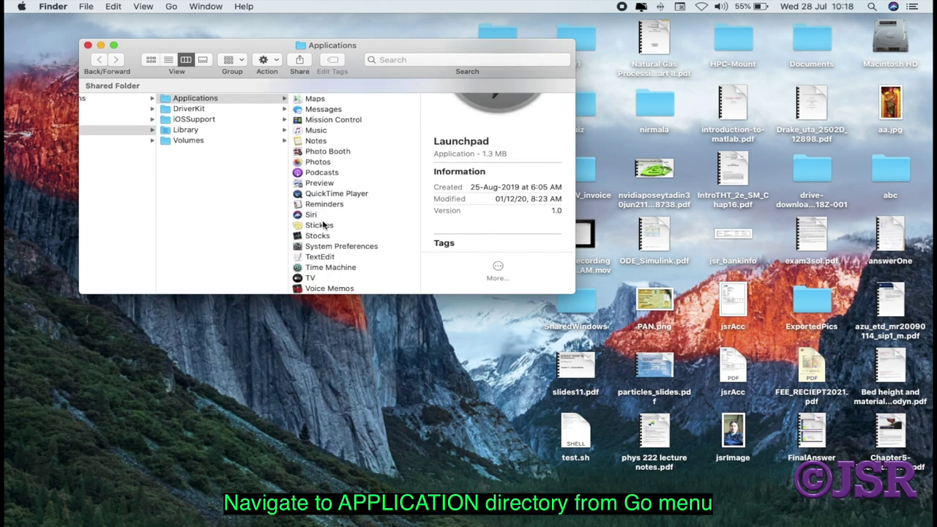
{"action": "scroll", "coordinate": [322, 223], "scroll_direction": "down", "scroll_amount": 1}
{"action": "scroll", "coordinate": [322, 224], "scroll_direction": "up", "scroll_amount": 5}
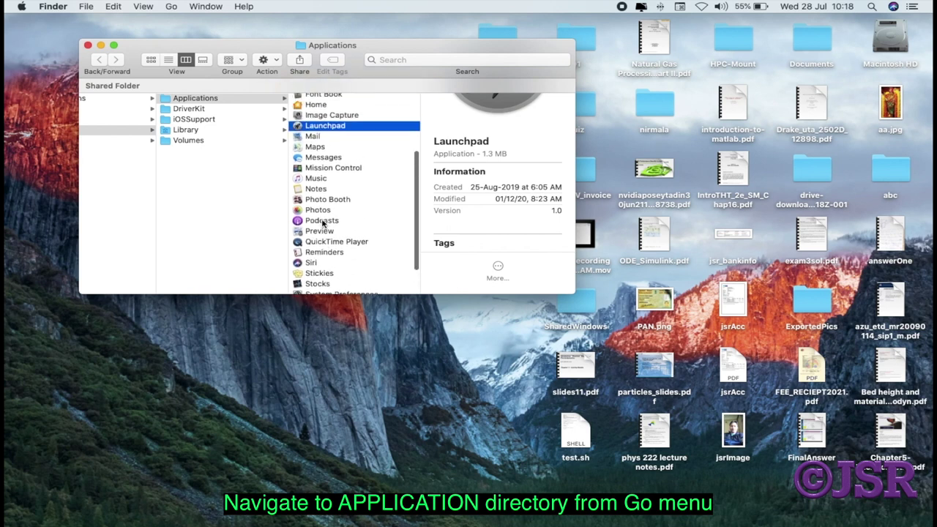
{"action": "scroll", "coordinate": [322, 223], "scroll_direction": "down", "scroll_amount": 5}
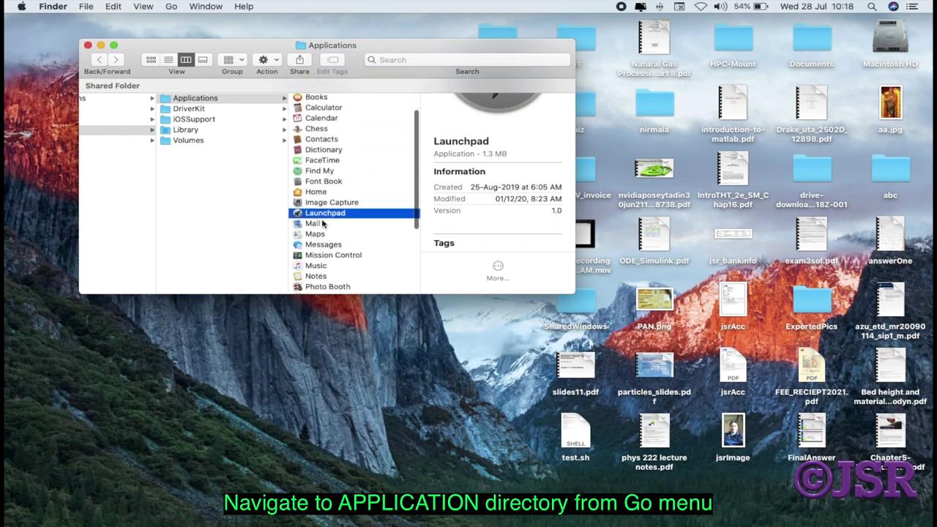
{"action": "left_click", "coordinate": [188, 132]}
{"action": "scroll", "coordinate": [340, 153], "scroll_direction": "down", "scroll_amount": 15}
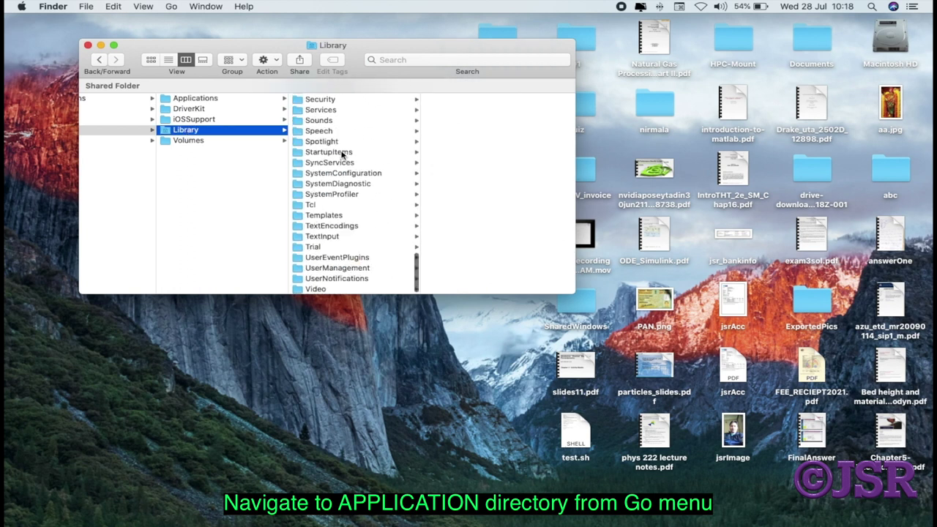
{"action": "left_click", "coordinate": [224, 98]}
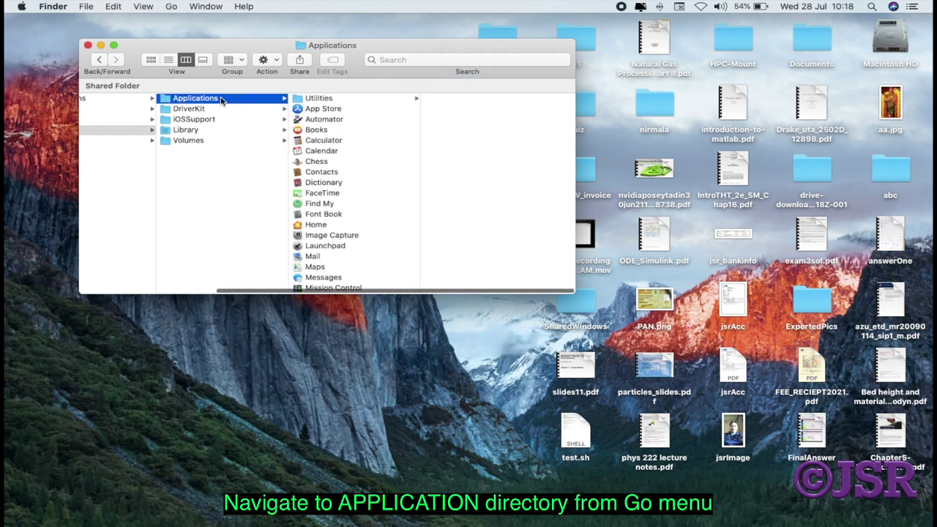
{"action": "scroll", "coordinate": [403, 249], "scroll_direction": "down", "scroll_amount": 2}
{"action": "scroll", "coordinate": [373, 196], "scroll_direction": "down", "scroll_amount": 5}
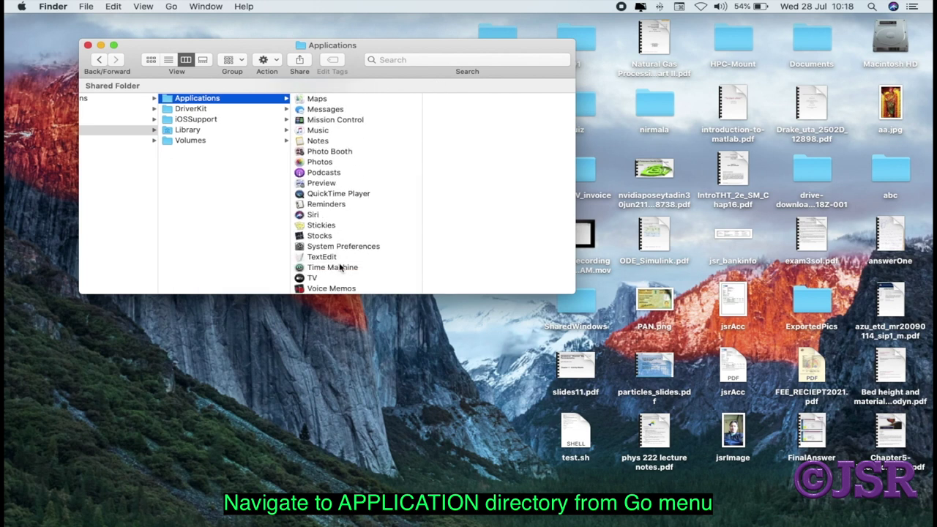
Dismiss the system Applications window and open the main Applications folder on Macintosh HD.
{"action": "left_click", "coordinate": [87, 45]}
{"action": "left_click", "coordinate": [177, 8]}
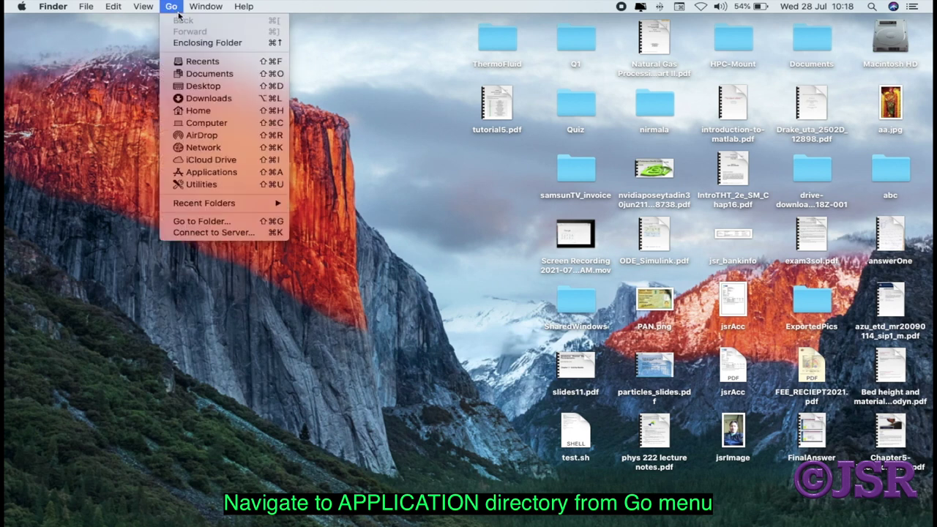
{"action": "left_click", "coordinate": [233, 175]}
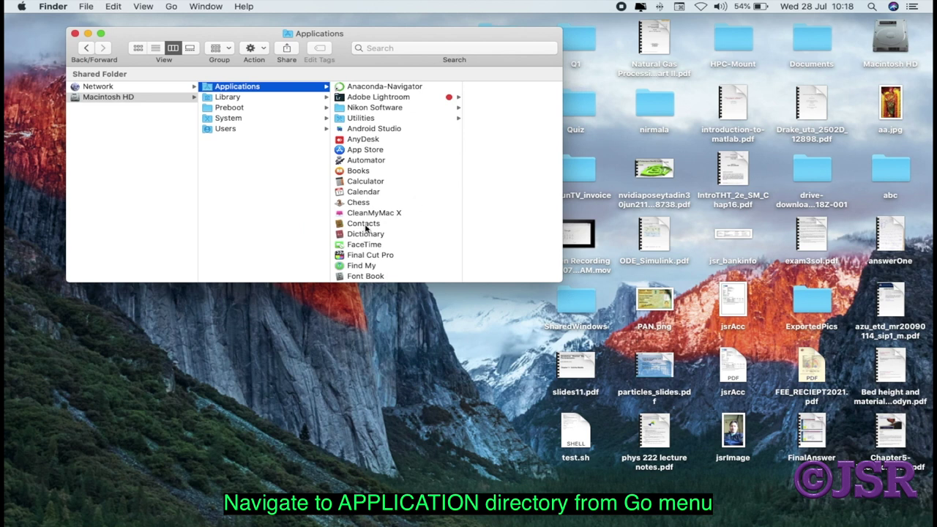
Find scilab-6.1.1 in the Applications folder, open it, and start the Java Runtime Environment download.
{"action": "left_click", "coordinate": [365, 226]}
{"action": "scroll", "coordinate": [366, 229], "scroll_direction": "down", "scroll_amount": 10}
{"action": "scroll", "coordinate": [366, 229], "scroll_direction": "down", "scroll_amount": 3}
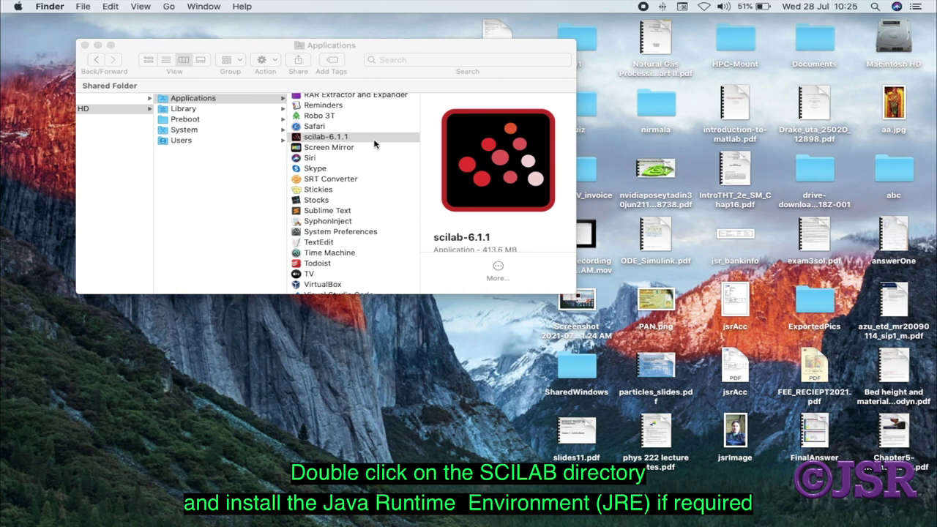
{"action": "double_click", "coordinate": [374, 144]}
{"action": "left_click", "coordinate": [483, 193]}
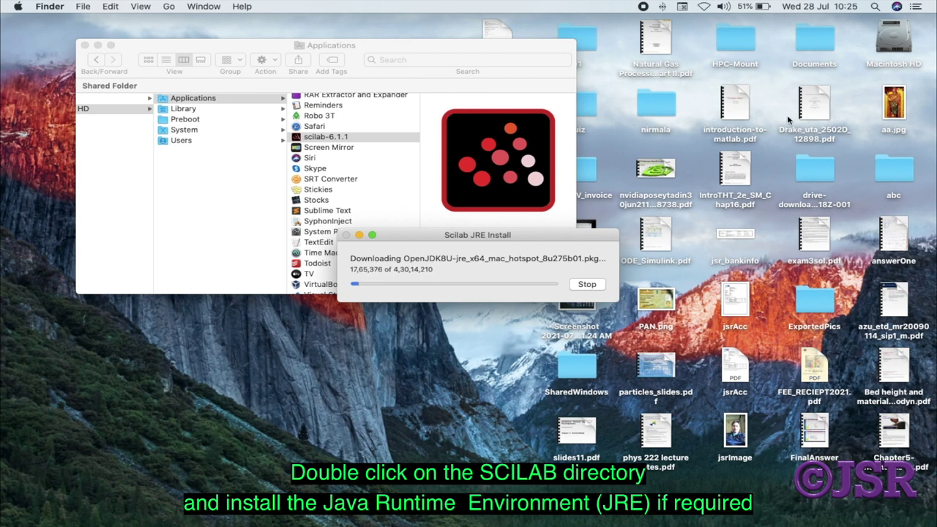
Check the capacity and available space in the Macintosh HD info, and dismiss it.
{"action": "right_click", "coordinate": [893, 48]}
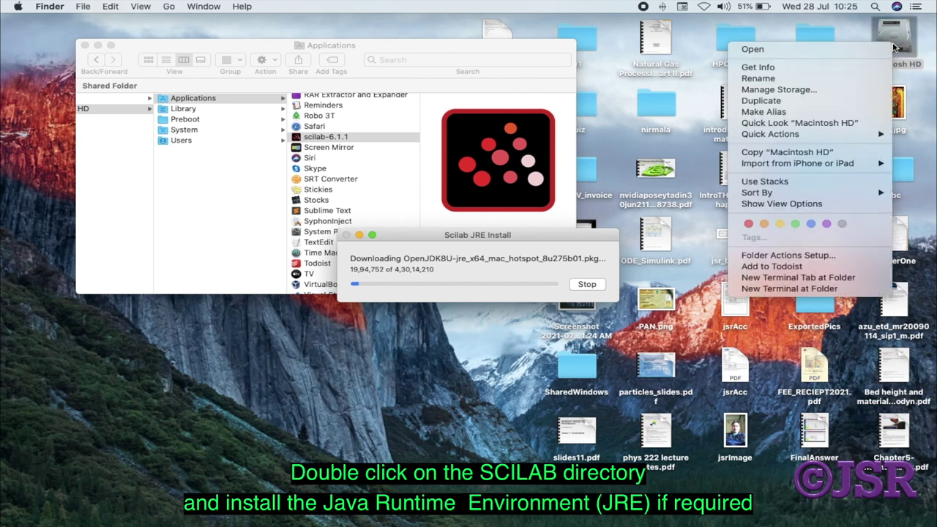
{"action": "left_click", "coordinate": [855, 68]}
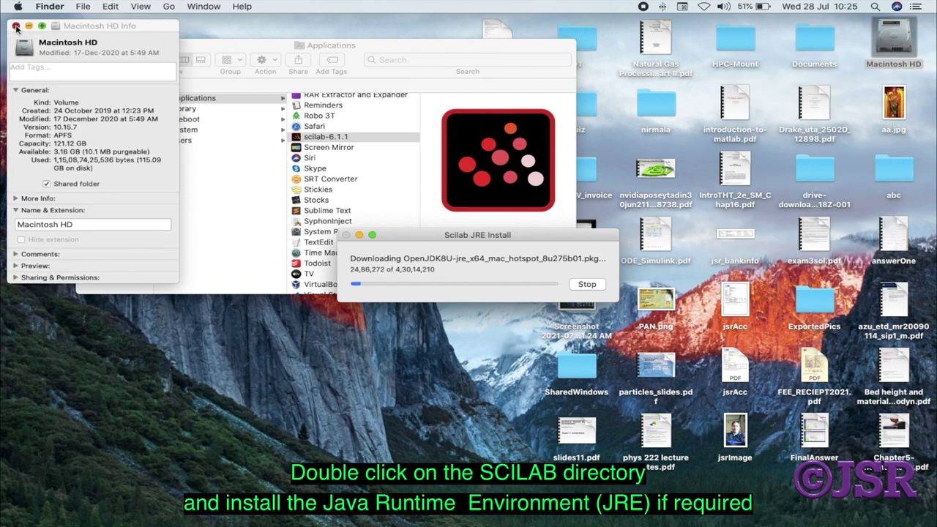
{"action": "left_click", "coordinate": [16, 27]}
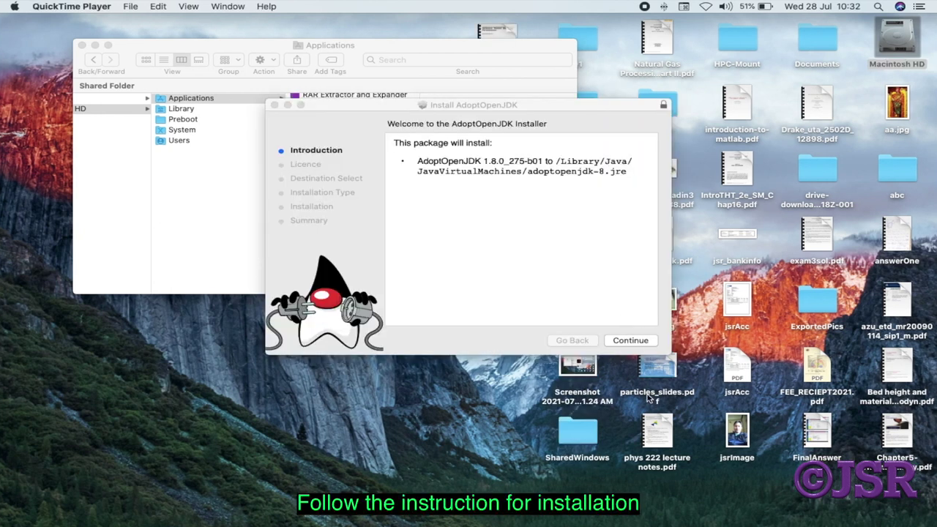
Agree to the AdoptOpenJDK software licence and choose Macintosh HD as the installation destination.
{"action": "left_click", "coordinate": [650, 341]}
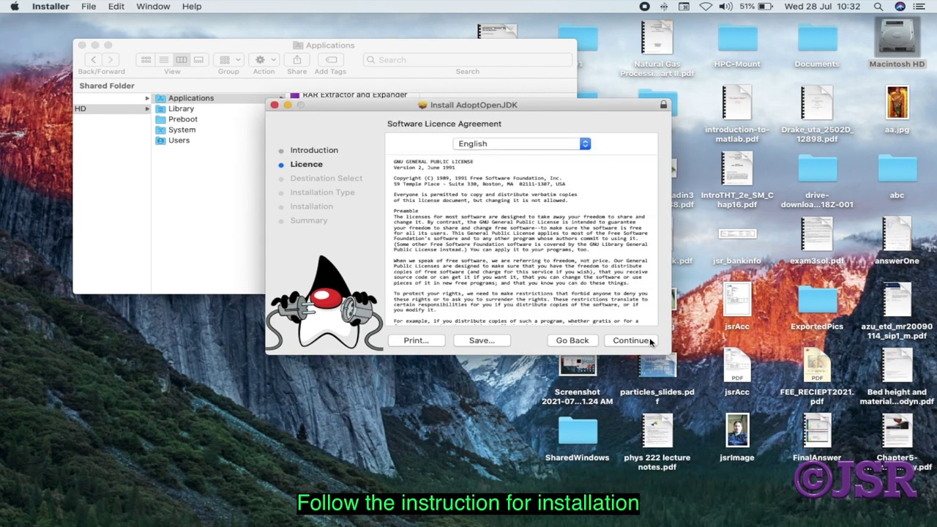
{"action": "left_click", "coordinate": [650, 341]}
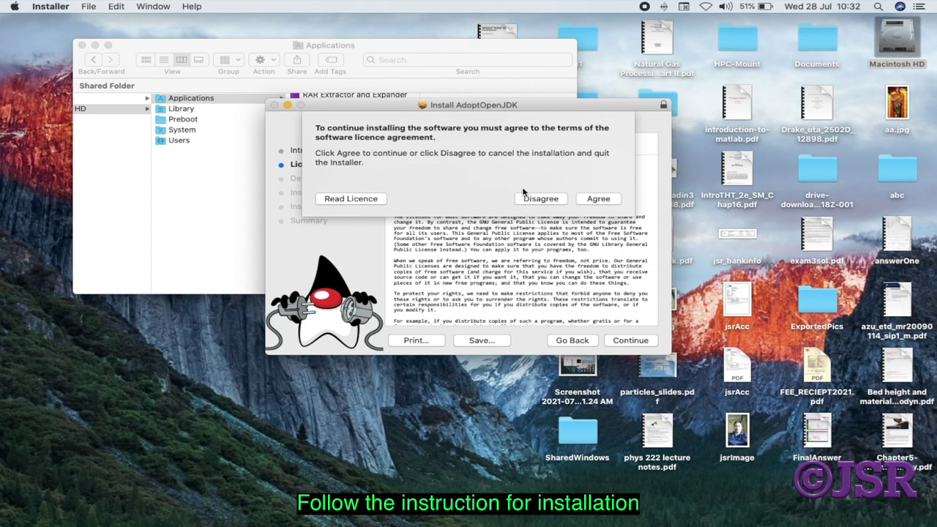
{"action": "left_click", "coordinate": [607, 198]}
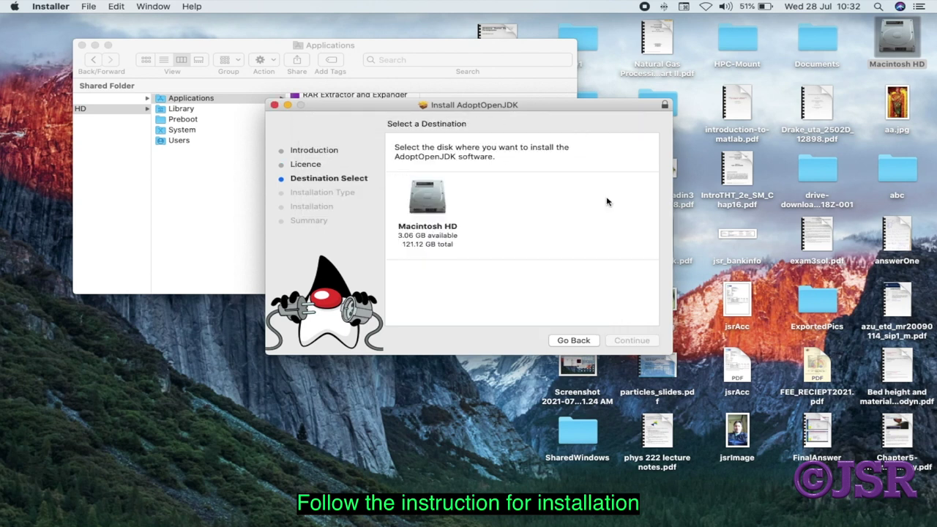
{"action": "left_click", "coordinate": [428, 196]}
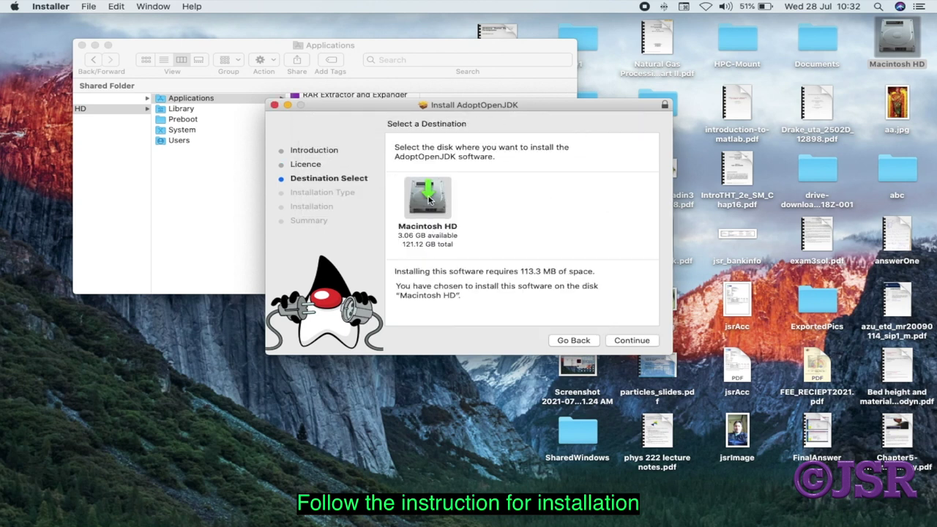
{"action": "mouse_move", "coordinate": [431, 199]}
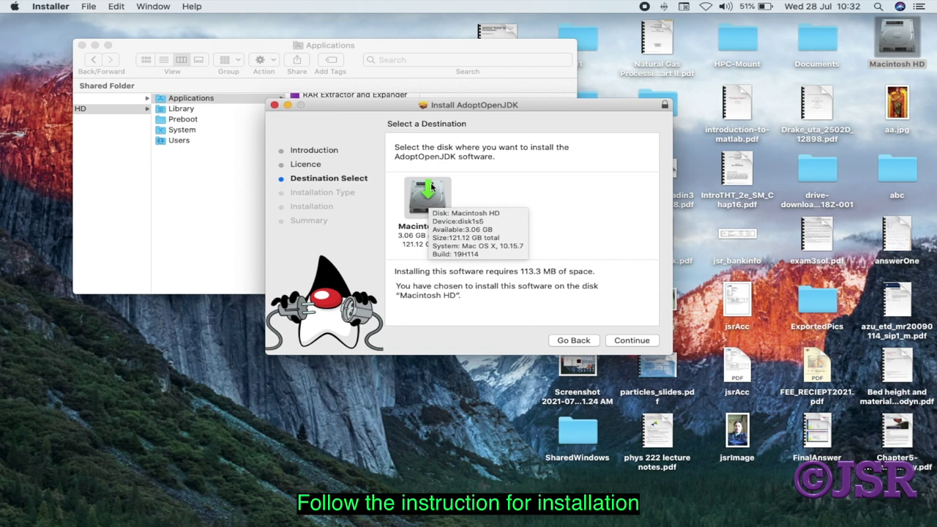
{"action": "left_click", "coordinate": [633, 342]}
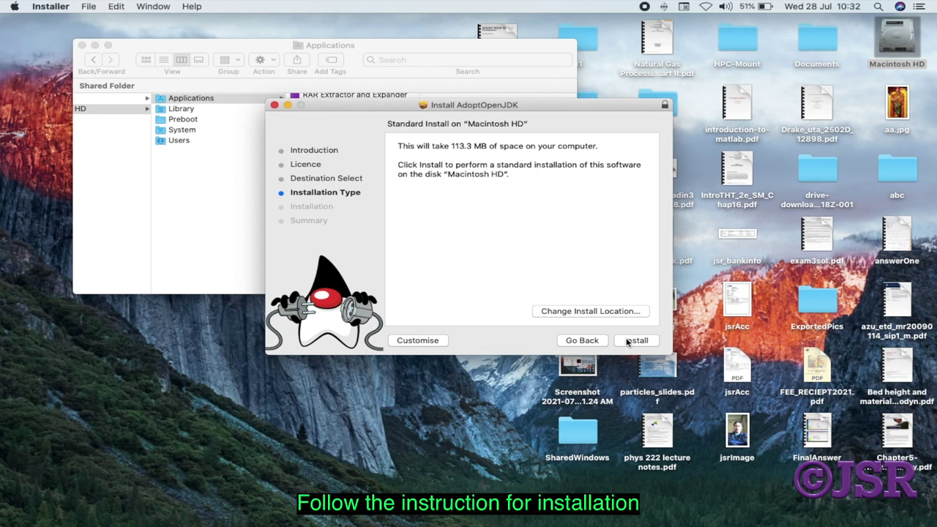
Run the standard AdoptOpenJDK installation, authorising it with the account password, and move the installer to the Bin.
{"action": "left_click", "coordinate": [627, 341]}
{"action": "type", "text": "••••"}
{"action": "key", "text": "Return"}
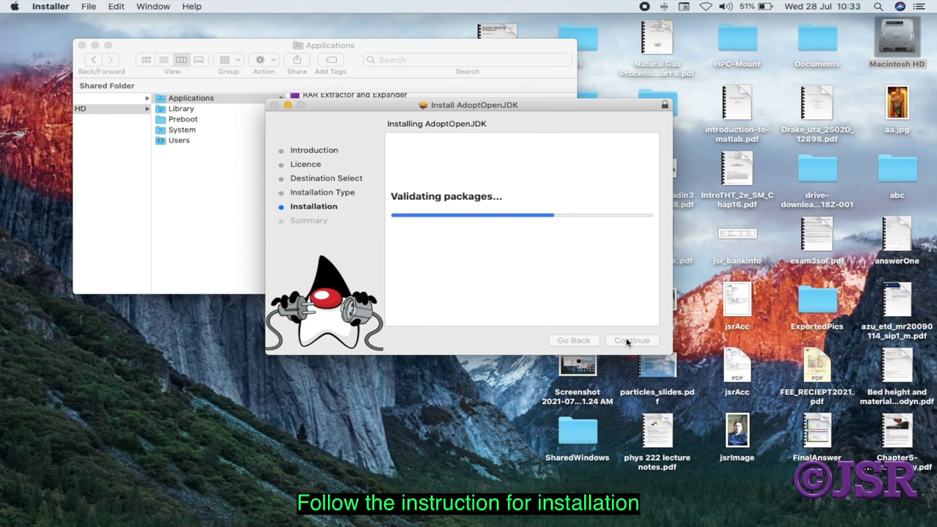
{"action": "left_click", "coordinate": [630, 341]}
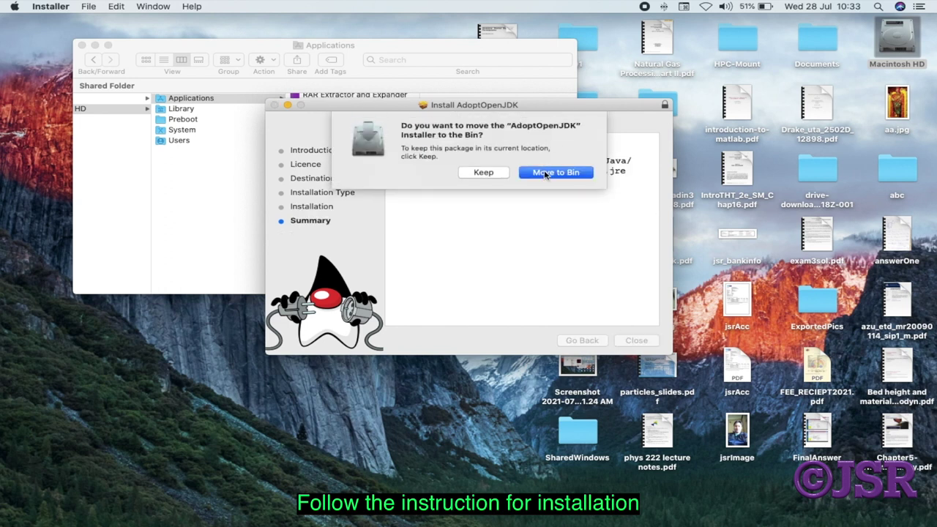
{"action": "left_click", "coordinate": [544, 174]}
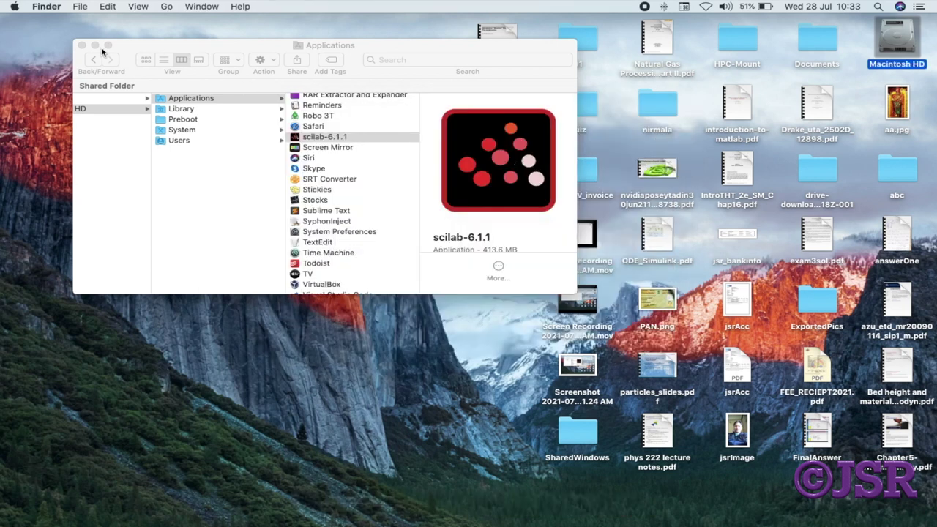
Dismiss the Applications window and bring up the Scilab 6.1.1 console enlarged to fill the screen.
{"action": "left_click", "coordinate": [82, 45]}
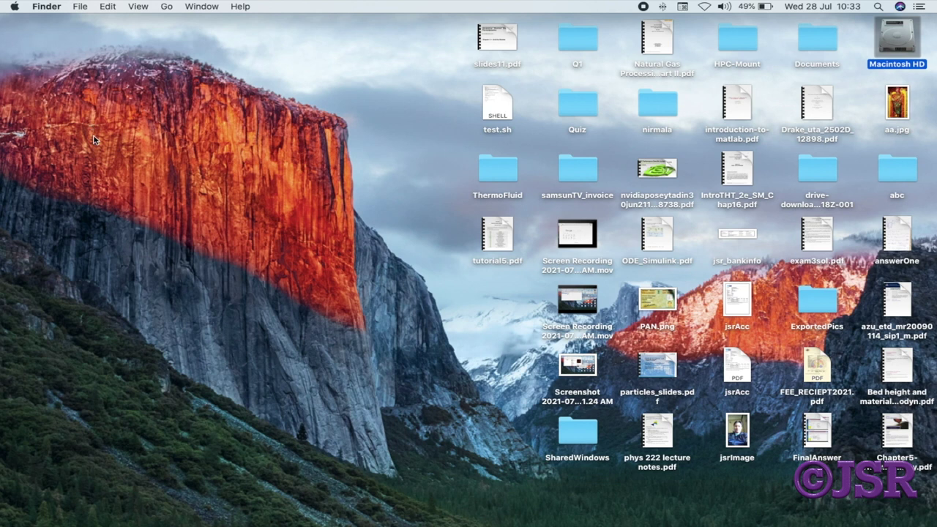
{"action": "mouse_move", "coordinate": [628, 505]}
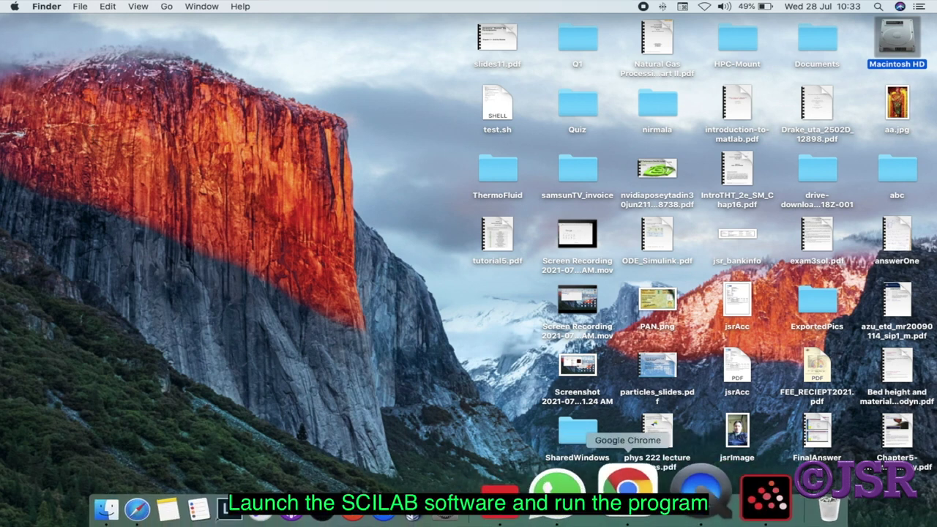
{"action": "left_click", "coordinate": [707, 497]}
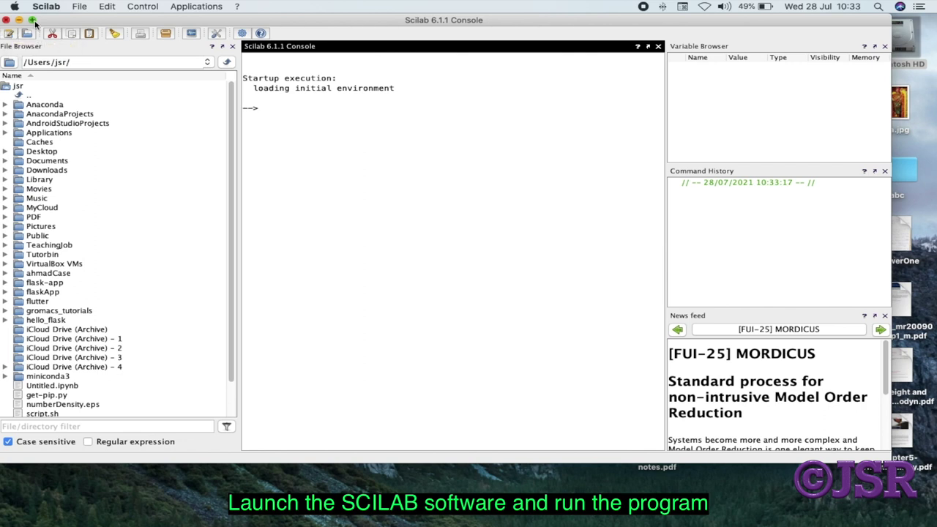
{"action": "left_click", "coordinate": [31, 20]}
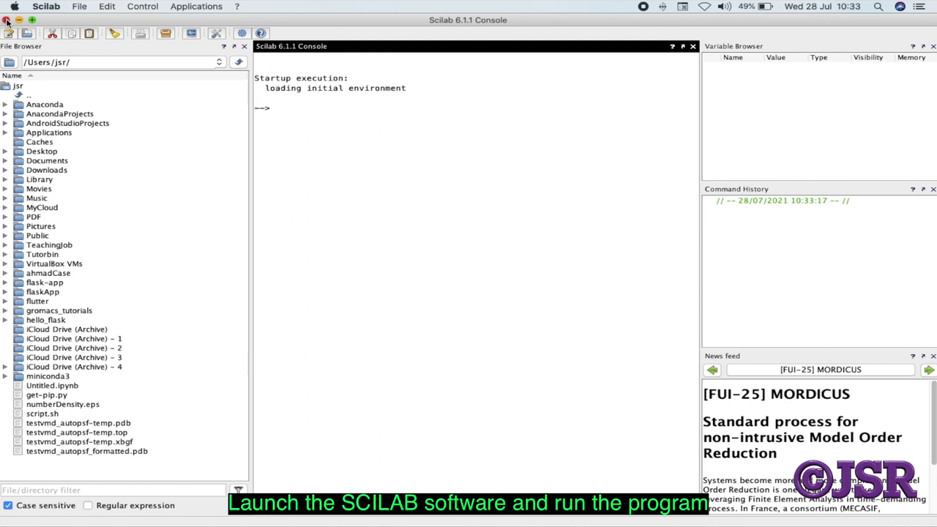
Assign 10.0 to the variable x in the Scilab console, and remove the workspace variables with clear.
{"action": "type", "text": "x=10.0"}
{"action": "key", "text": "Return"}
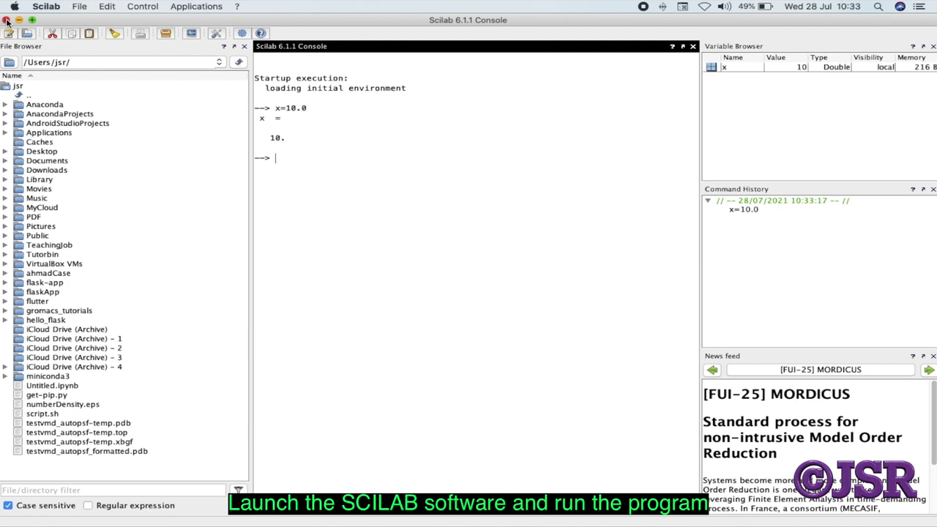
{"action": "type", "text": "clearr"}
{"action": "key", "text": "Return"}
{"action": "type", "text": "clear"}
{"action": "key", "text": "Return"}
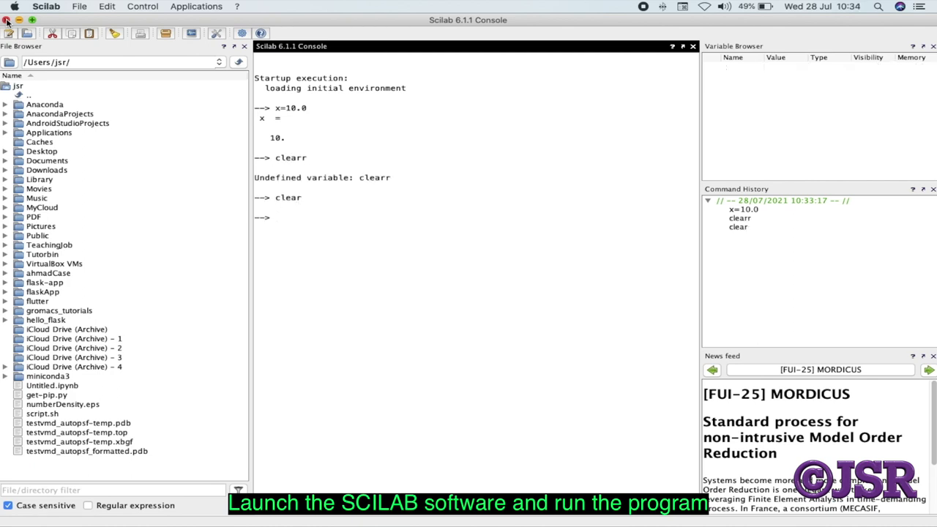
List the current directory with ls and the variables with whos in the console, and try the which command.
{"action": "type", "text": "ls"}
{"action": "key", "text": "Return"}
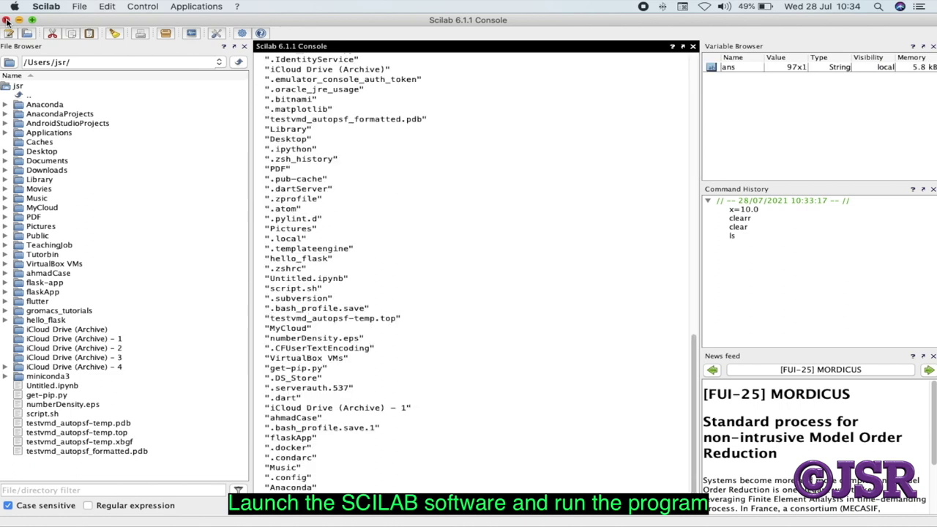
{"action": "type", "text": "whos"}
{"action": "key", "text": "Return"}
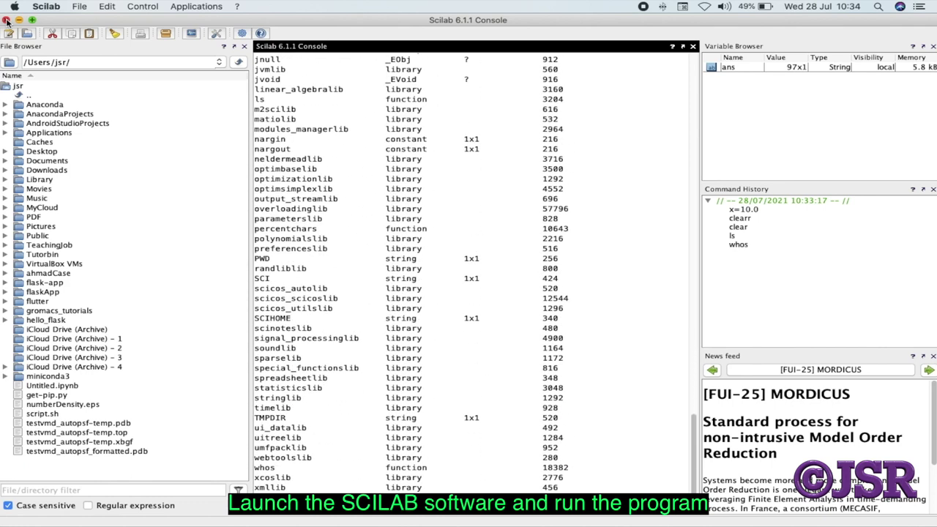
{"action": "type", "text": "which"}
{"action": "key", "text": "Return"}
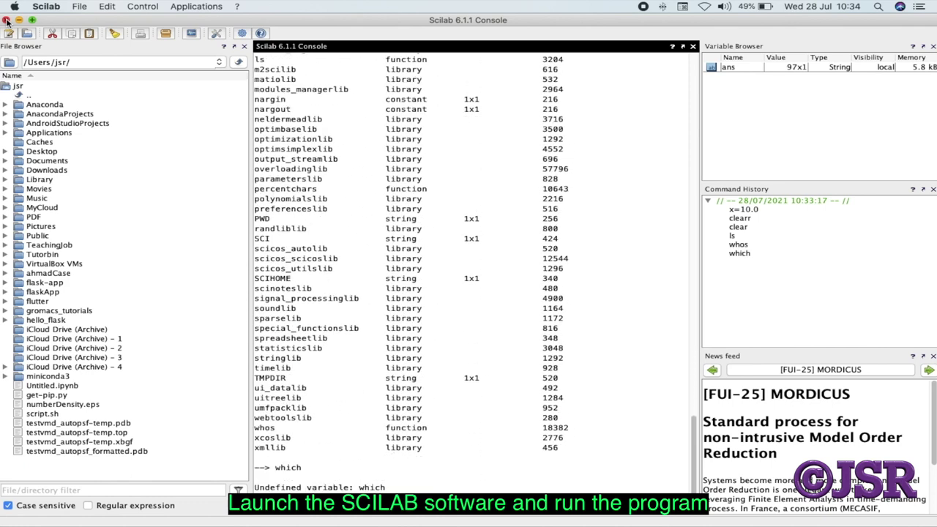